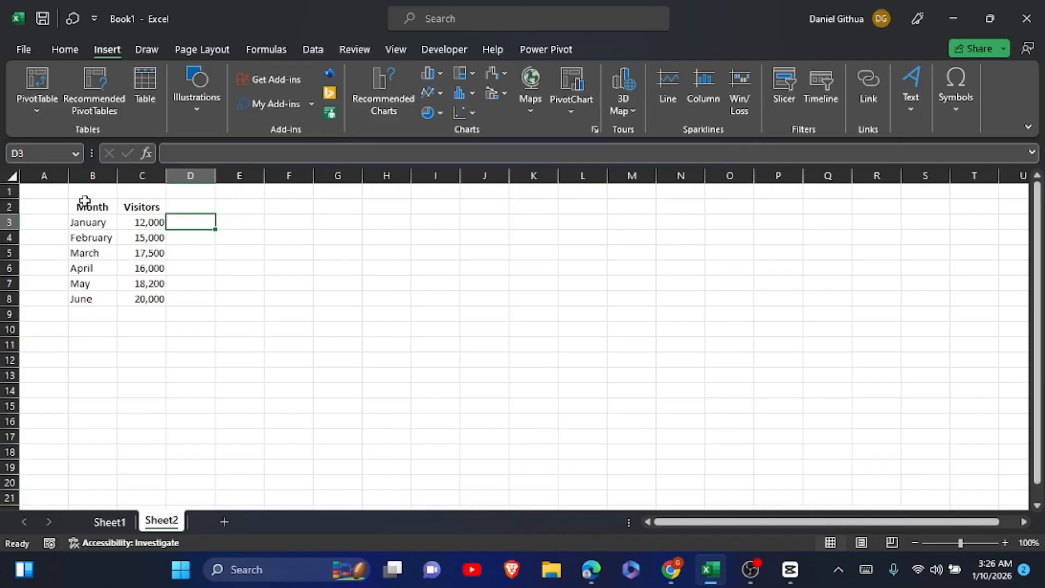
# Step: Insert a recommended line chart from the month and visitor data in B2:C8 and place it beside the data, starting around cell F2
pyautogui.moveTo(84, 206); pyautogui.dragTo(157, 300)
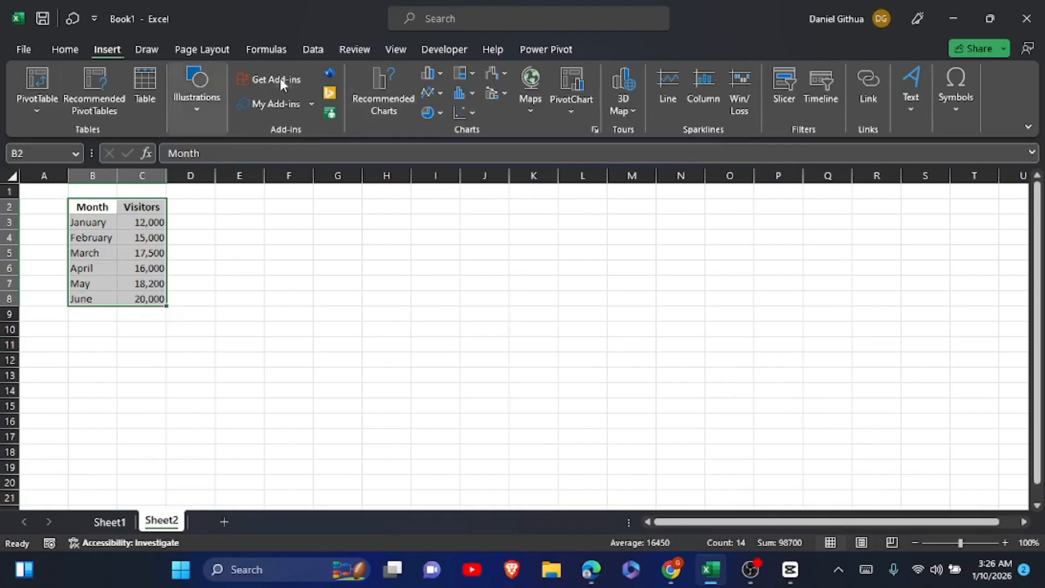
pyautogui.click(380, 100)
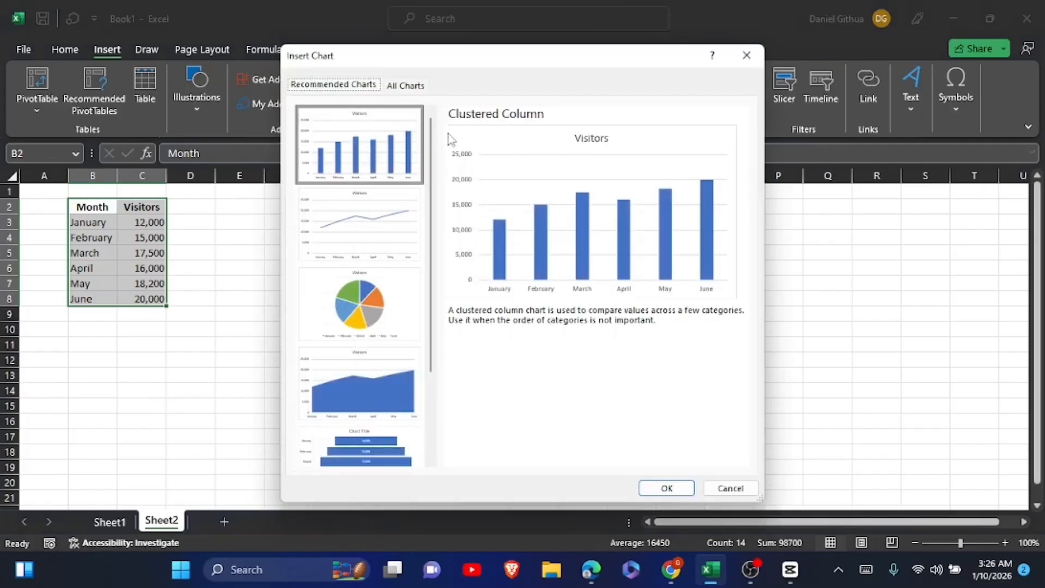
pyautogui.click(402, 206)
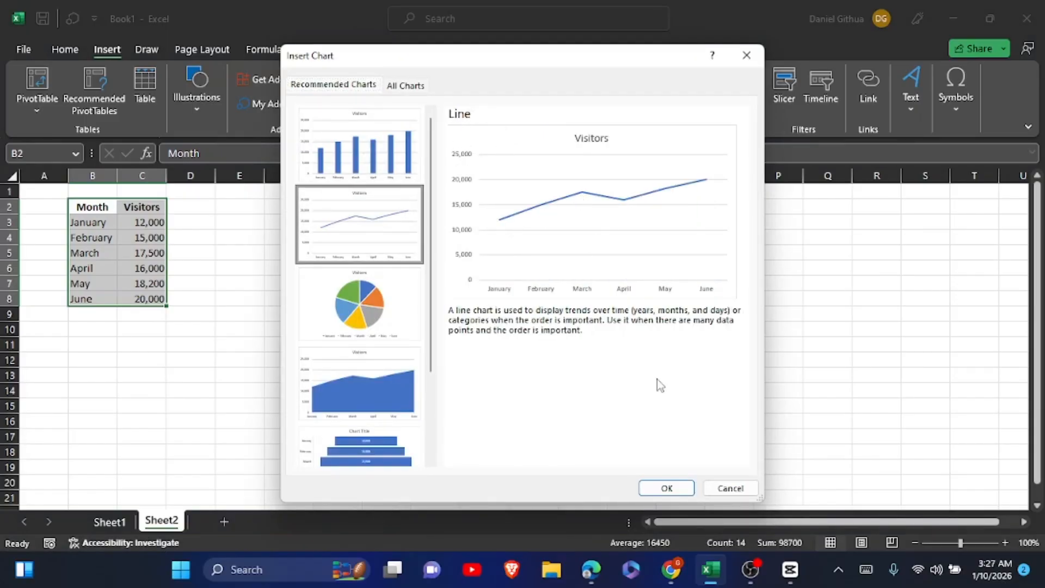
pyautogui.click(660, 486)
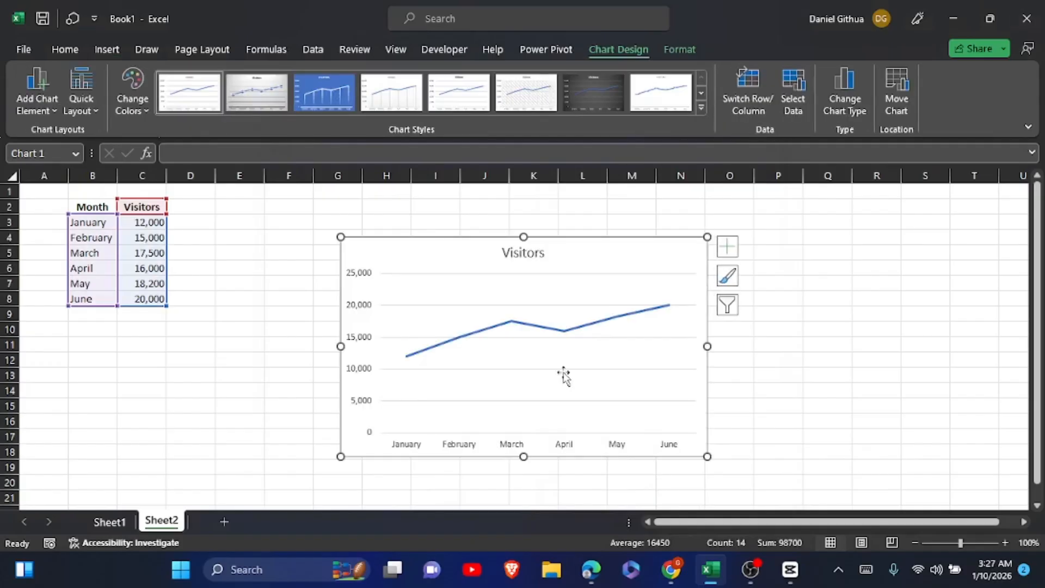
pyautogui.moveTo(445, 247); pyautogui.dragTo(360, 207)
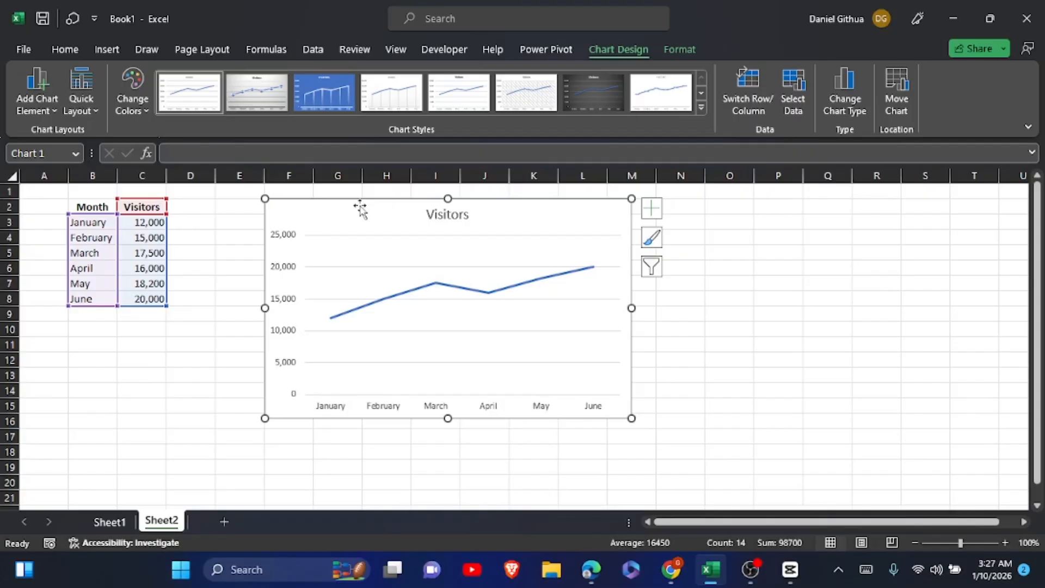
# Step: Add axis titles to the line chart and set the vertical axis title to "Visitors (Thousands)"
pyautogui.click(650, 208)
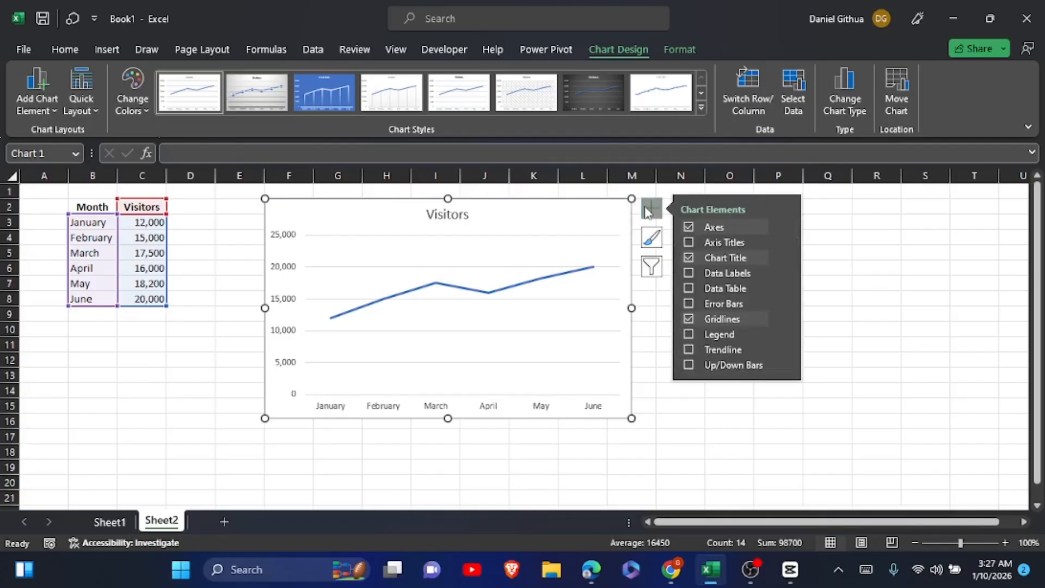
pyautogui.click(689, 241)
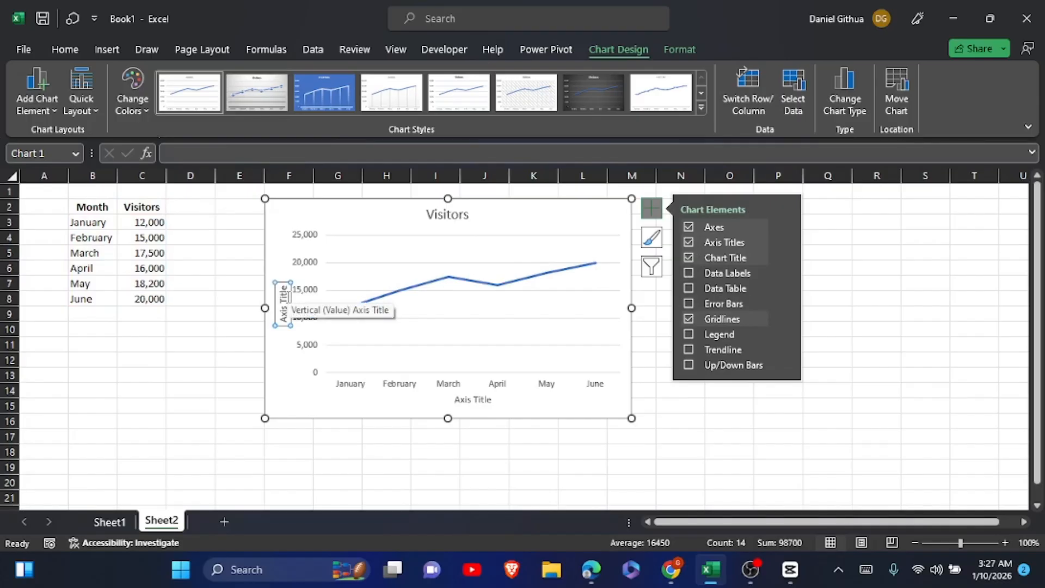
pyautogui.write('Vis')
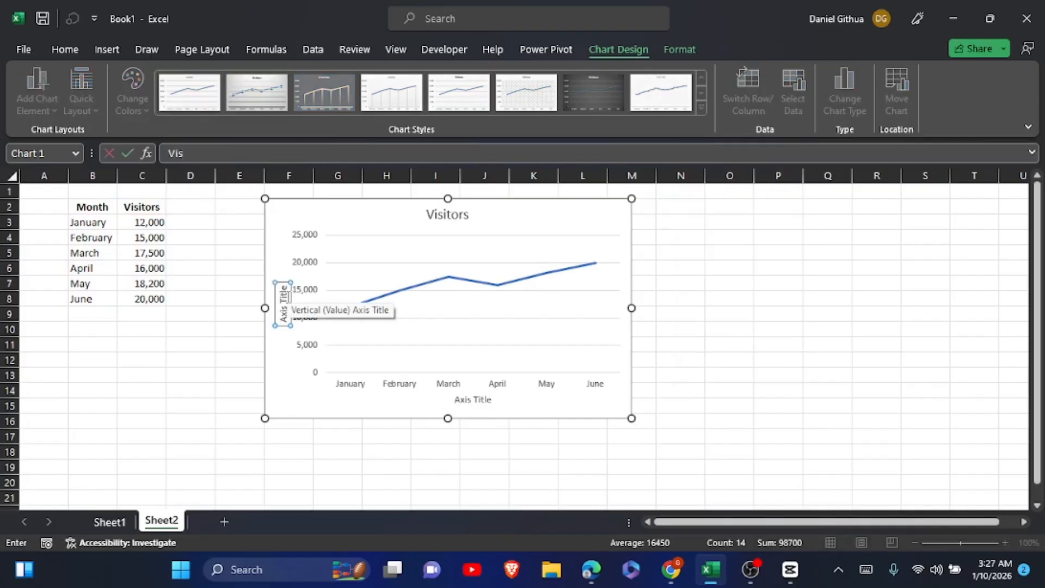
pyautogui.write('itors (t')
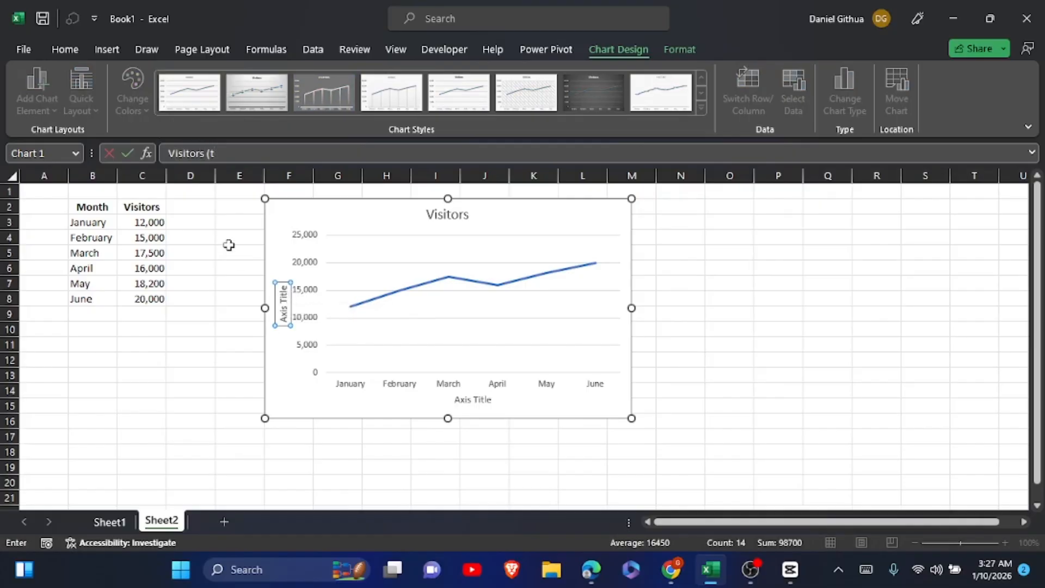
pyautogui.click(213, 158)
pyautogui.write('ousands)')
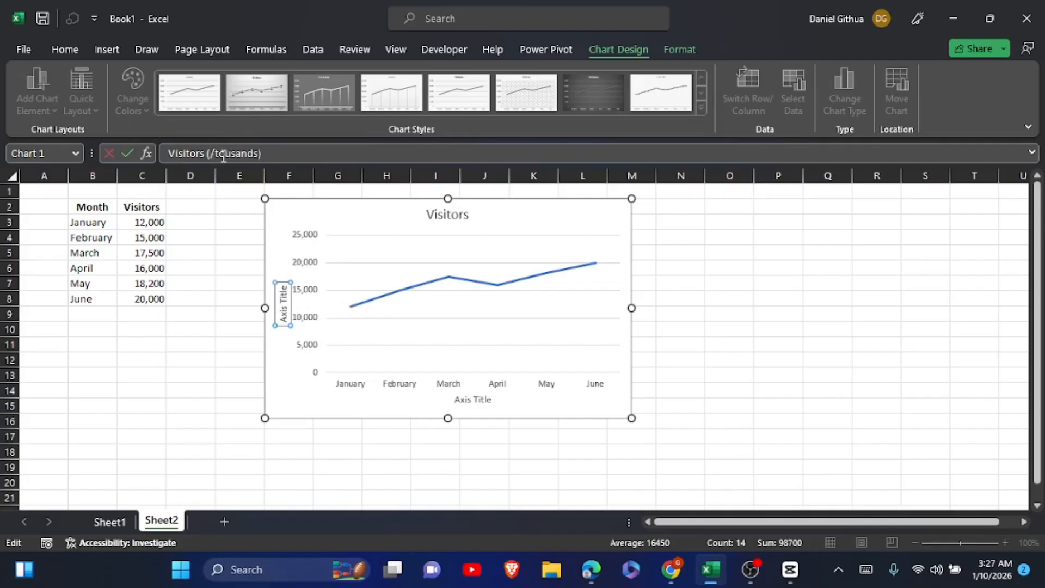
pyautogui.click(220, 153)
pyautogui.write('h')
pyautogui.moveTo(217, 155); pyautogui.dragTo(213, 158)
pyautogui.write('T')
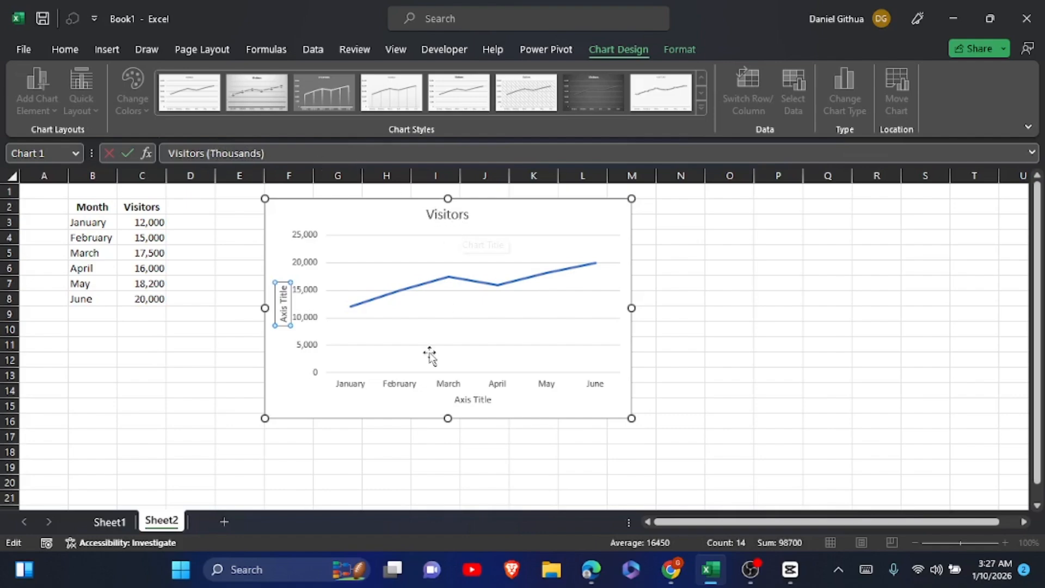
# Step: Set the horizontal axis title to "Month"
pyautogui.click(471, 398)
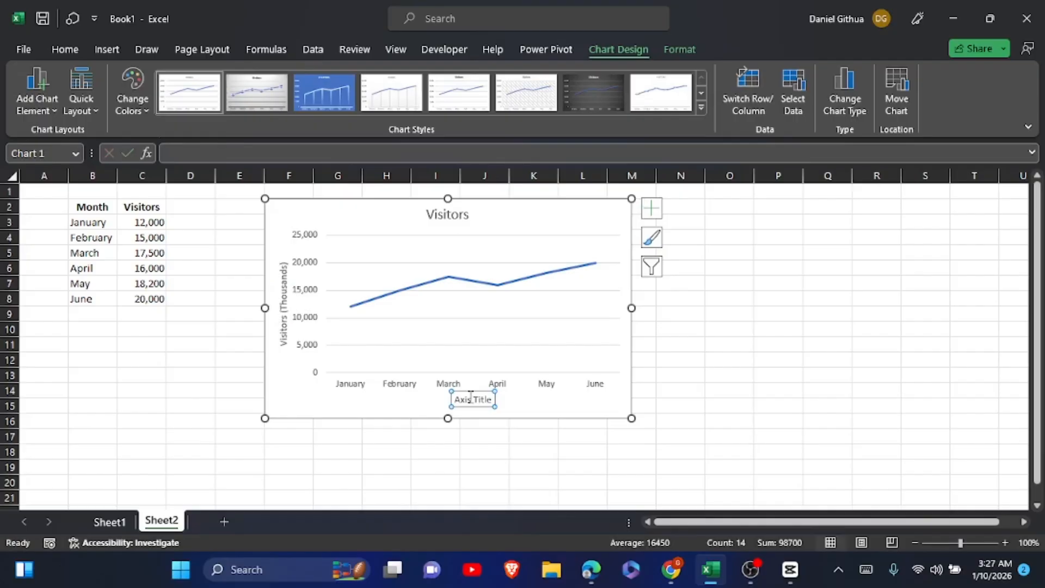
pyautogui.write('Mon')
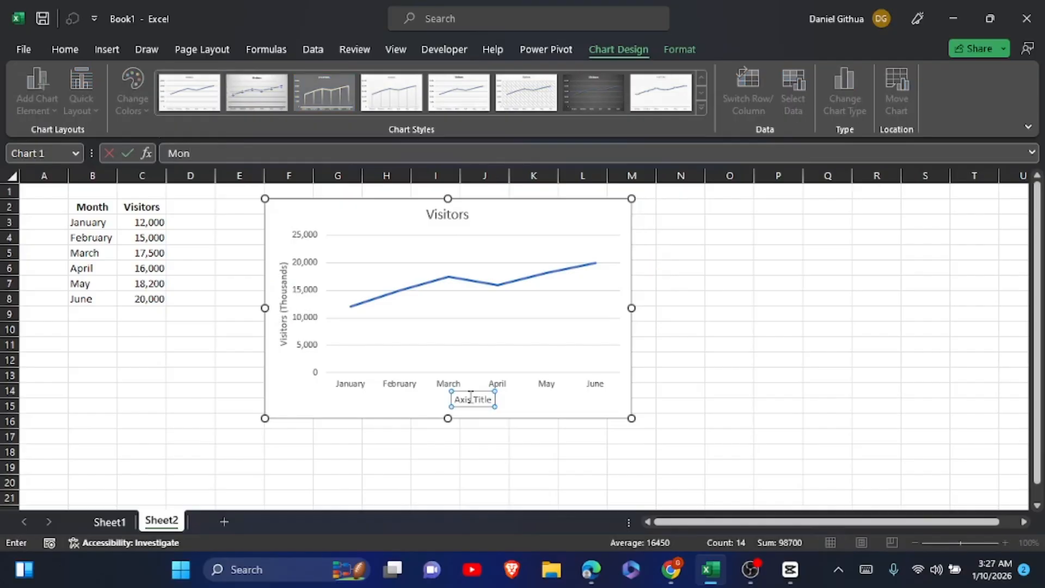
pyautogui.write('th')
# Step: Extend the chart title to read "Visitors by Month"
pyautogui.click(457, 218)
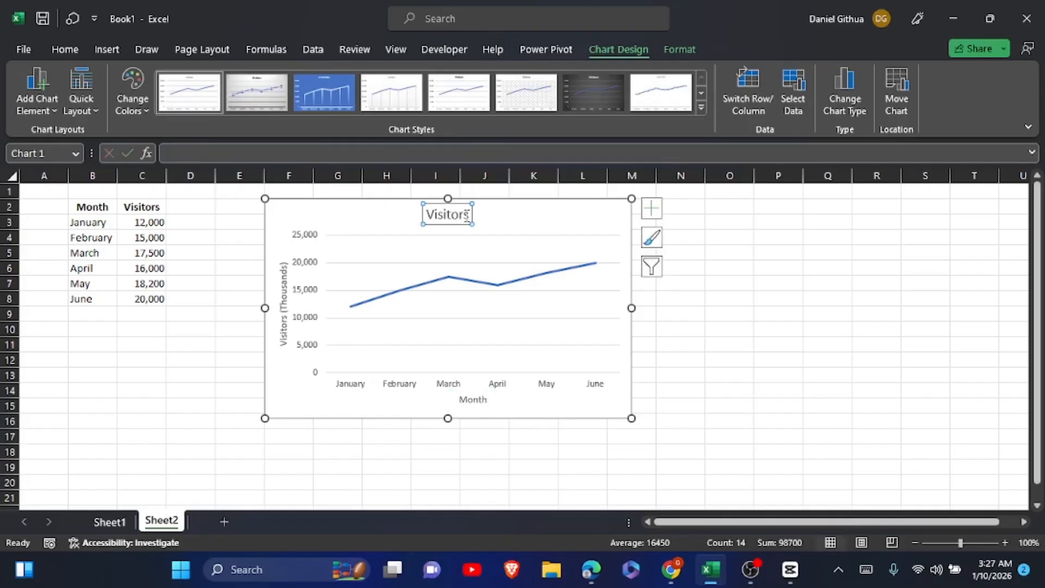
pyautogui.click(471, 216)
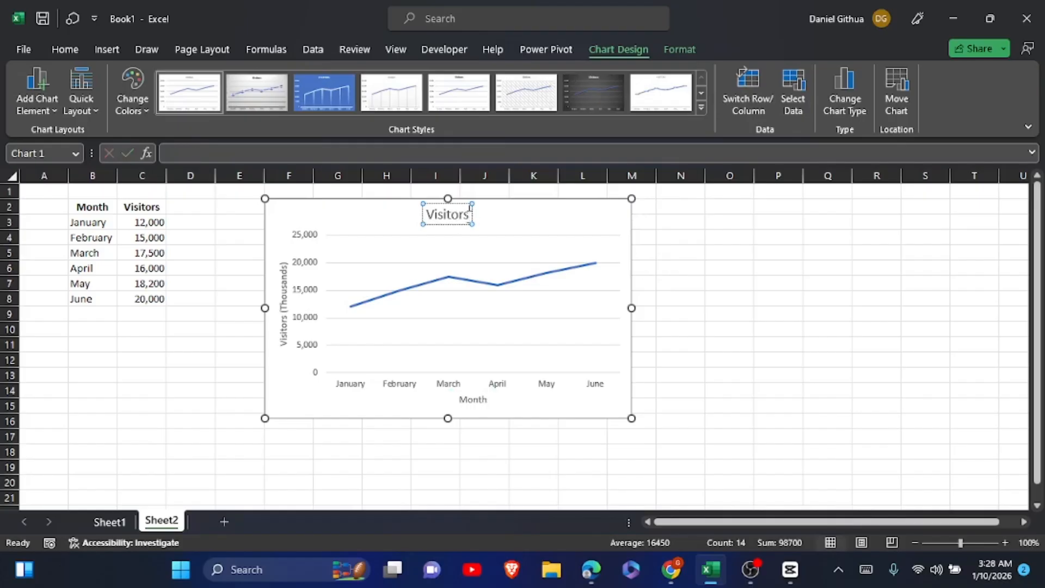
pyautogui.write('by Mo')
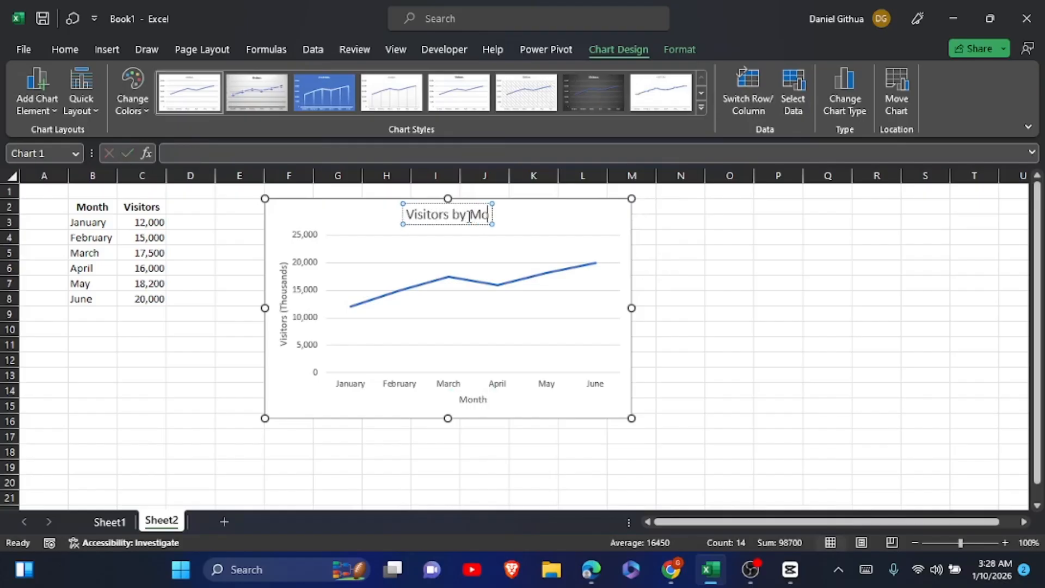
pyautogui.write('nt')
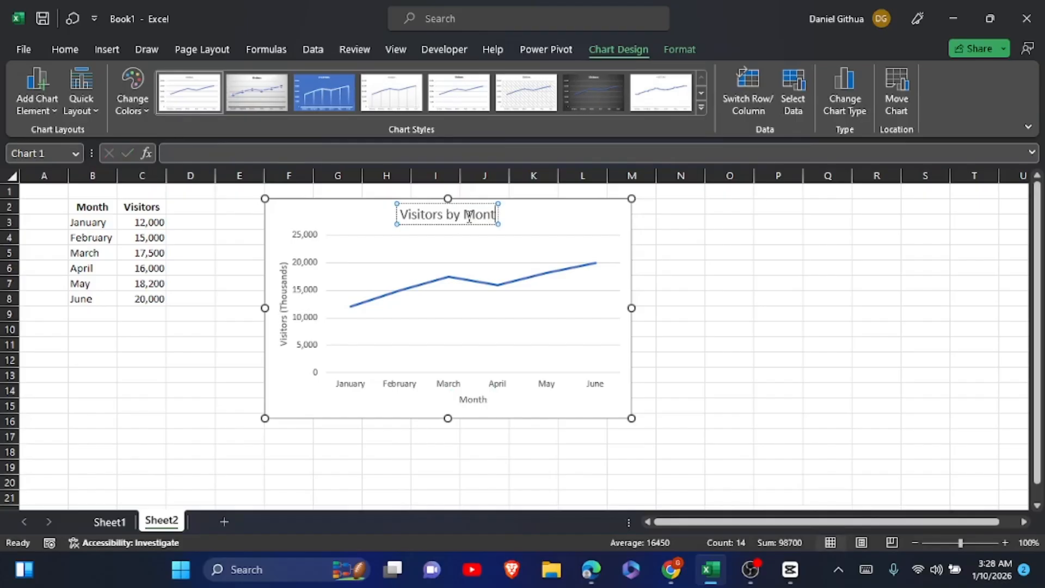
pyautogui.write('h')
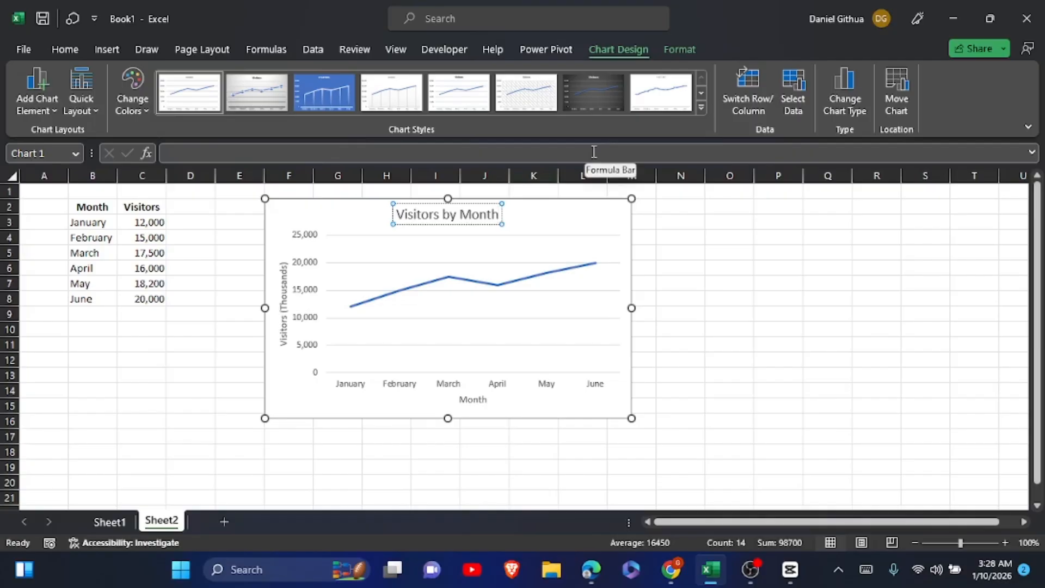
# Step: Apply the Style 15 chart style to the line chart
pyautogui.moveTo(350, 308)
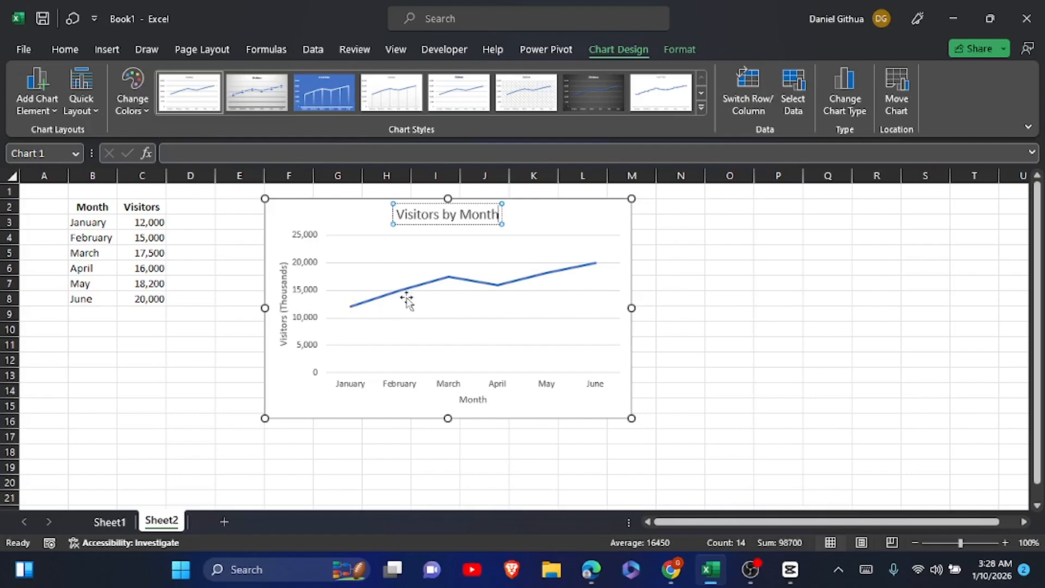
pyautogui.moveTo(449, 282)
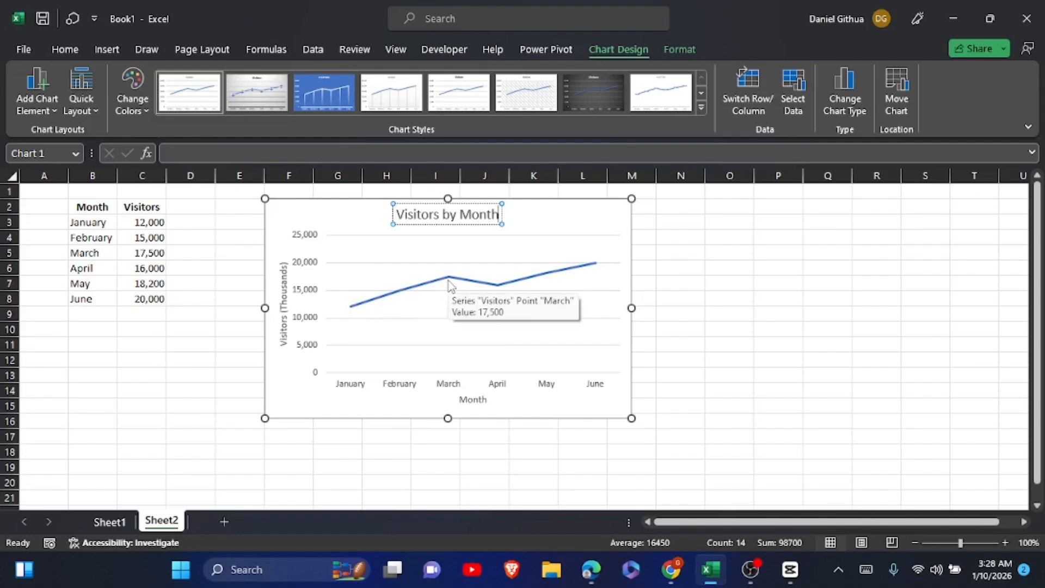
pyautogui.moveTo(501, 282)
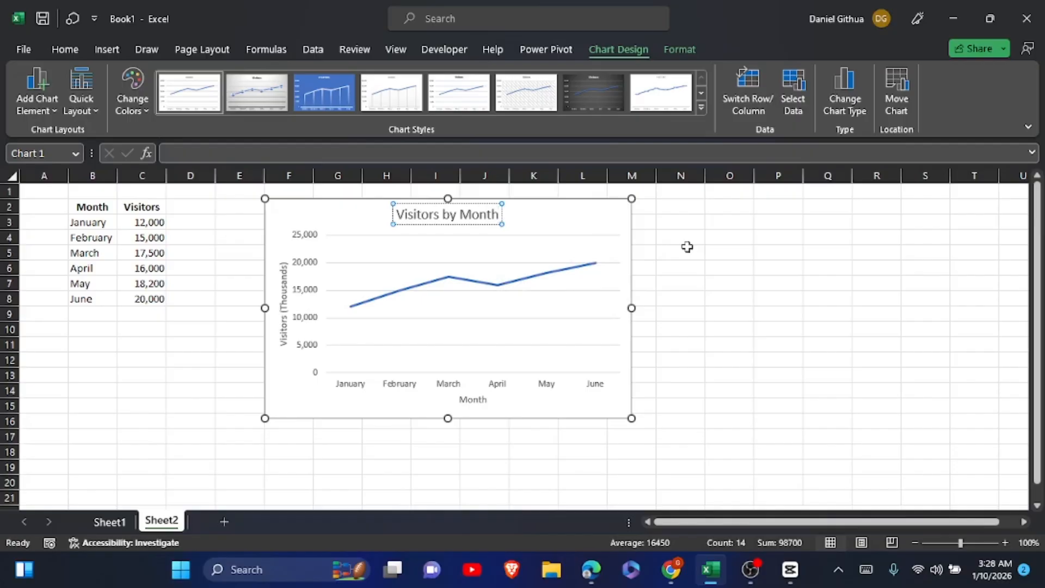
pyautogui.click(614, 217)
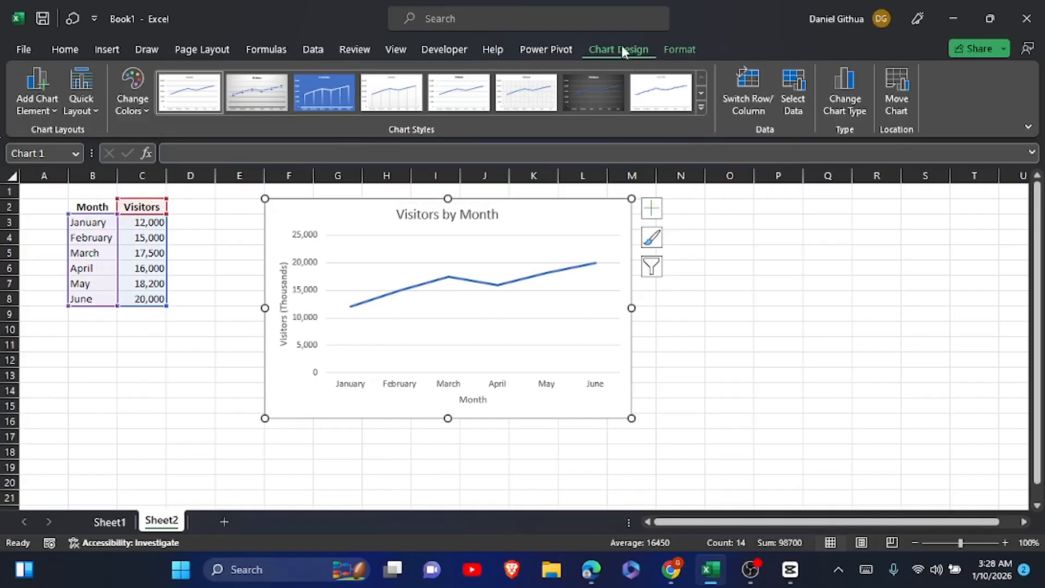
pyautogui.click(700, 107)
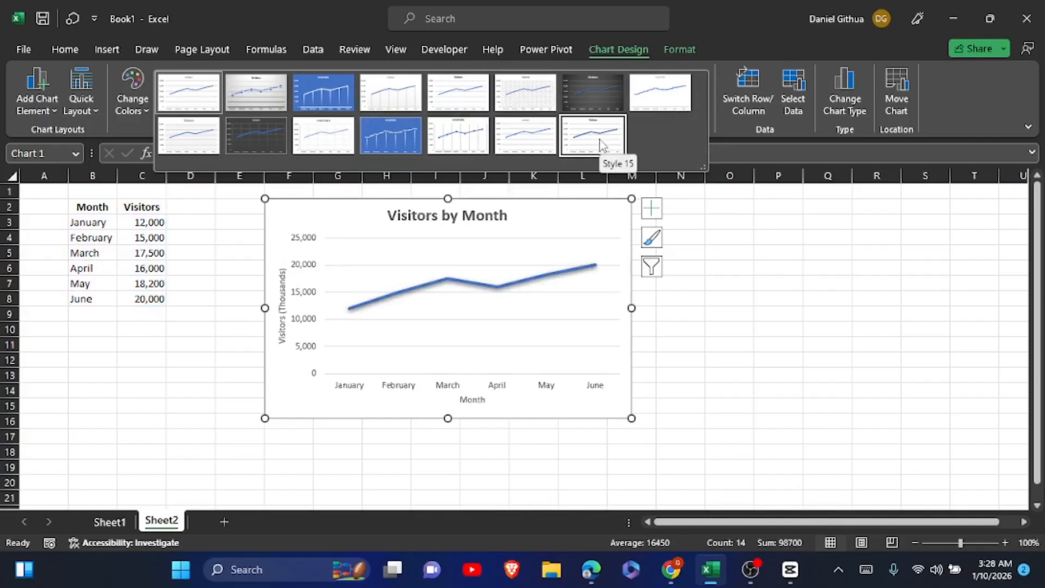
pyautogui.click(600, 142)
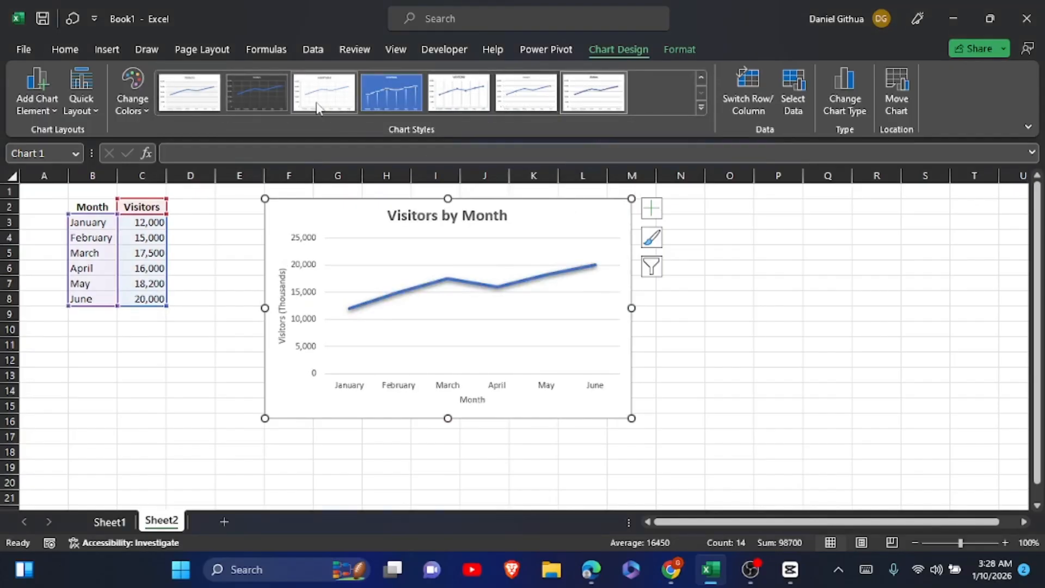
# Step: Set the font of the whole chart to Times New Roman, size 12
pyautogui.click(62, 45)
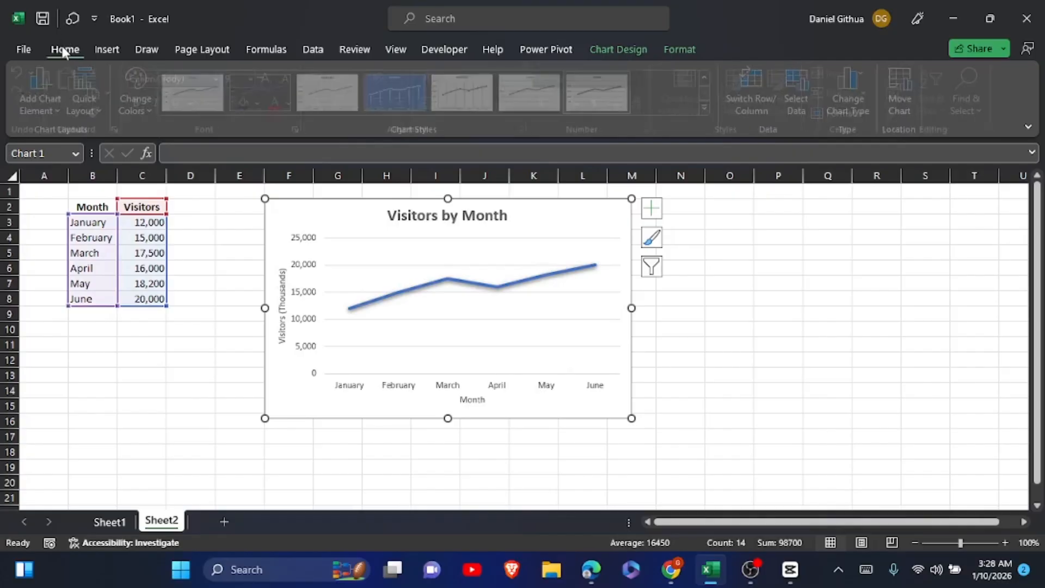
pyautogui.click(224, 77)
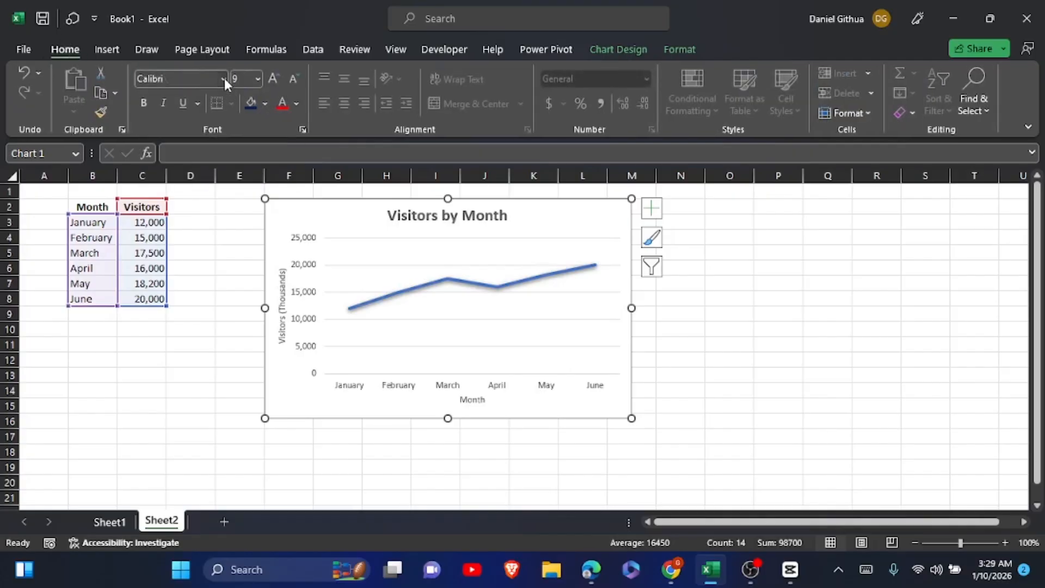
pyautogui.click(585, 199)
pyautogui.click(729, 283)
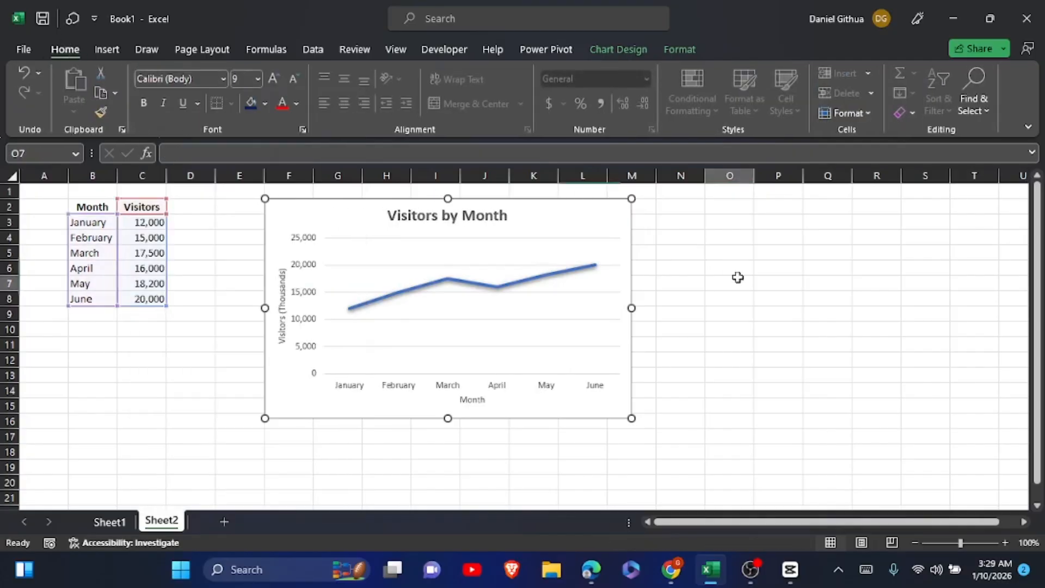
pyautogui.click(624, 201)
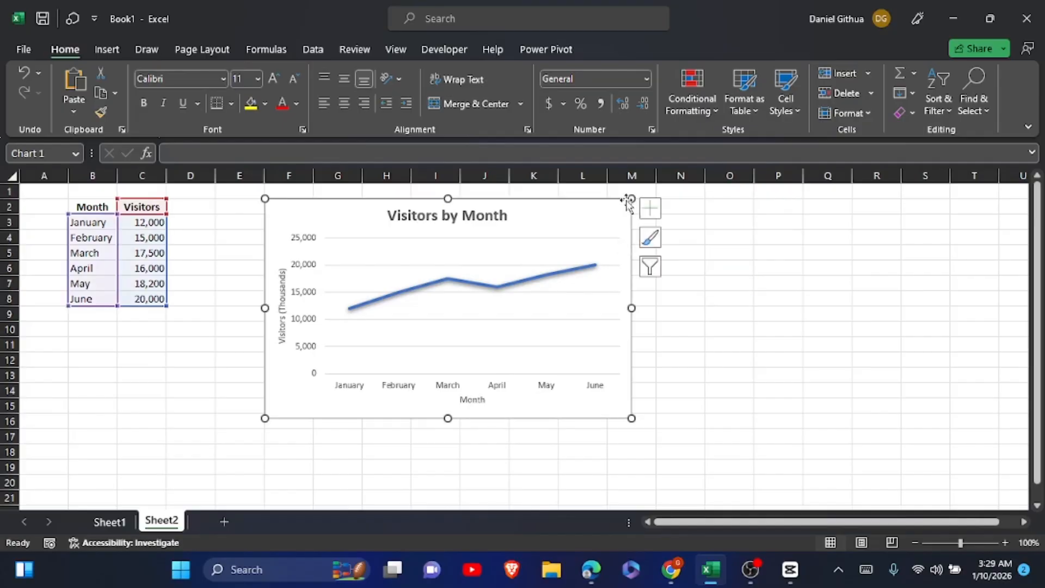
pyautogui.click(224, 79)
pyautogui.click(255, 189)
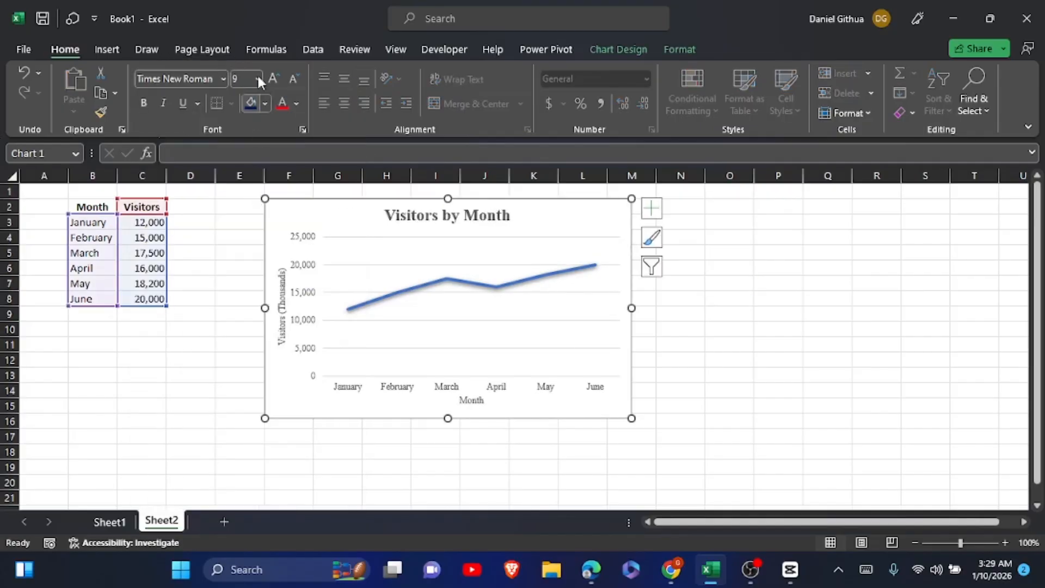
pyautogui.click(258, 77)
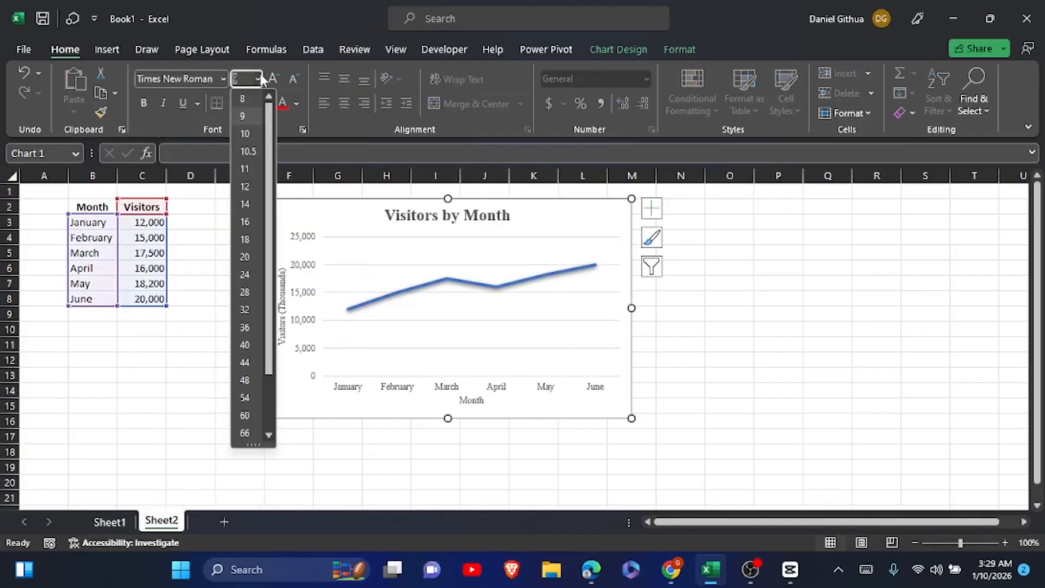
pyautogui.click(251, 185)
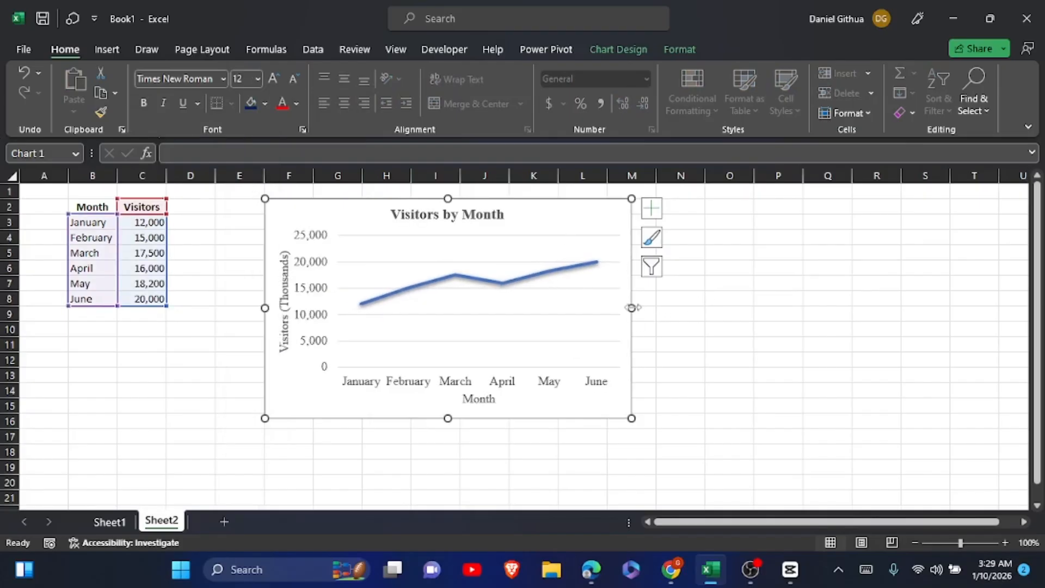
# Step: Enlarge the chart so it spans across to the end of column P and down to about row 21
pyautogui.moveTo(631, 308); pyautogui.dragTo(803, 318)
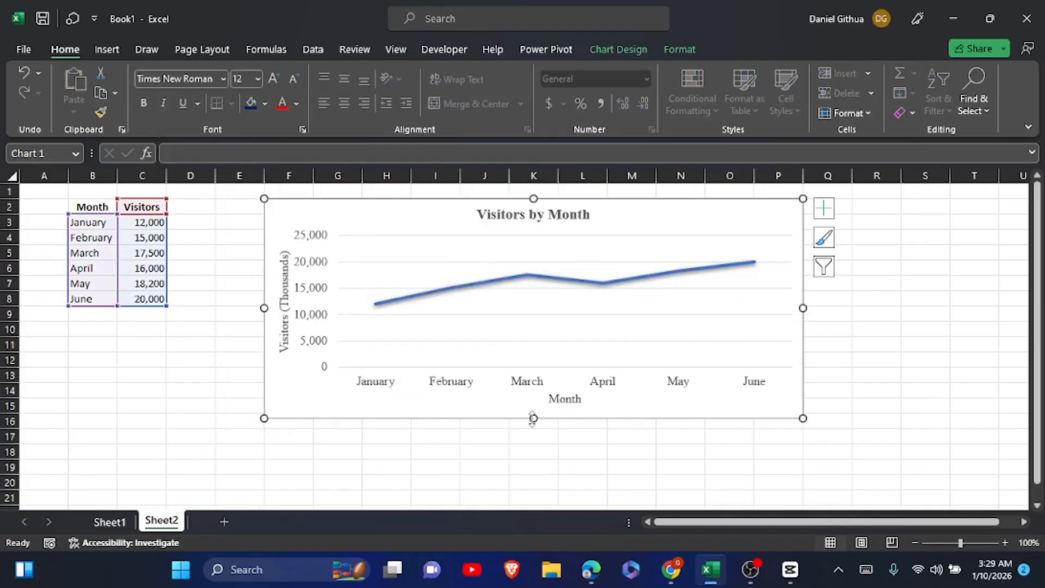
pyautogui.moveTo(533, 418); pyautogui.dragTo(532, 495)
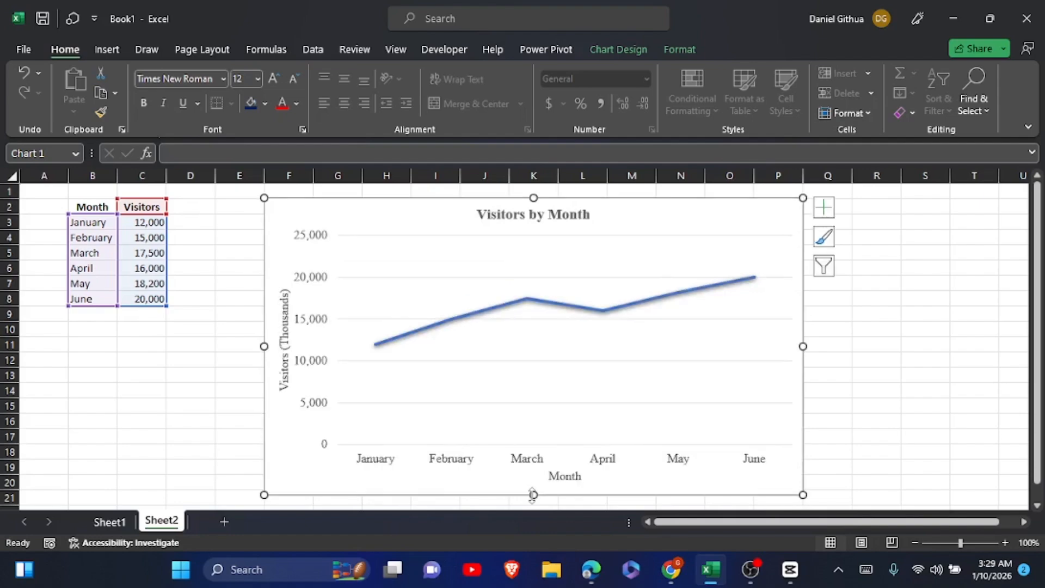
# Step: Set the font of all cells in the worksheet to Times New Roman, size 12
pyautogui.click(206, 329)
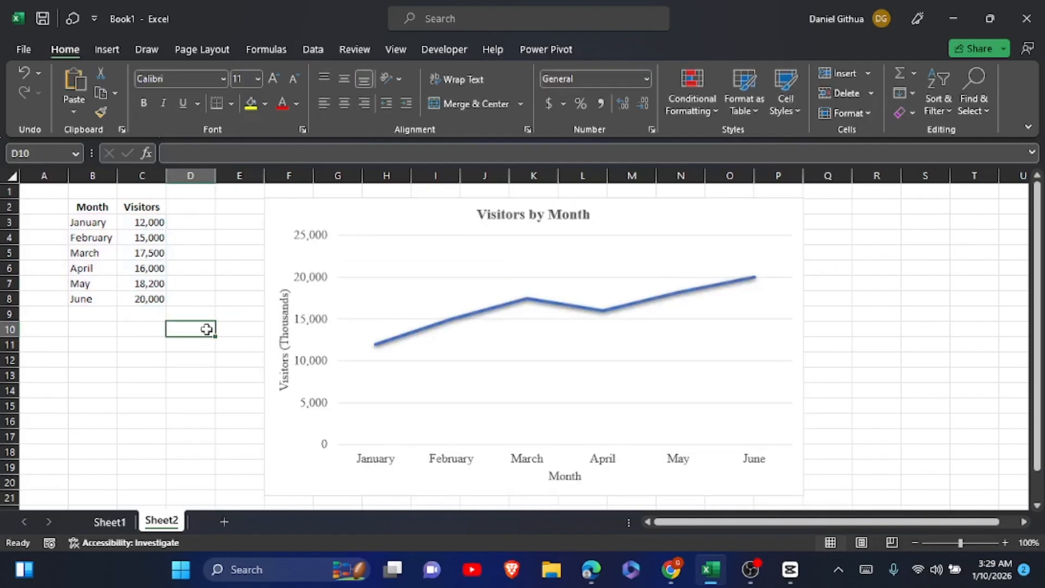
pyautogui.hotkey('ctrl', 'a')
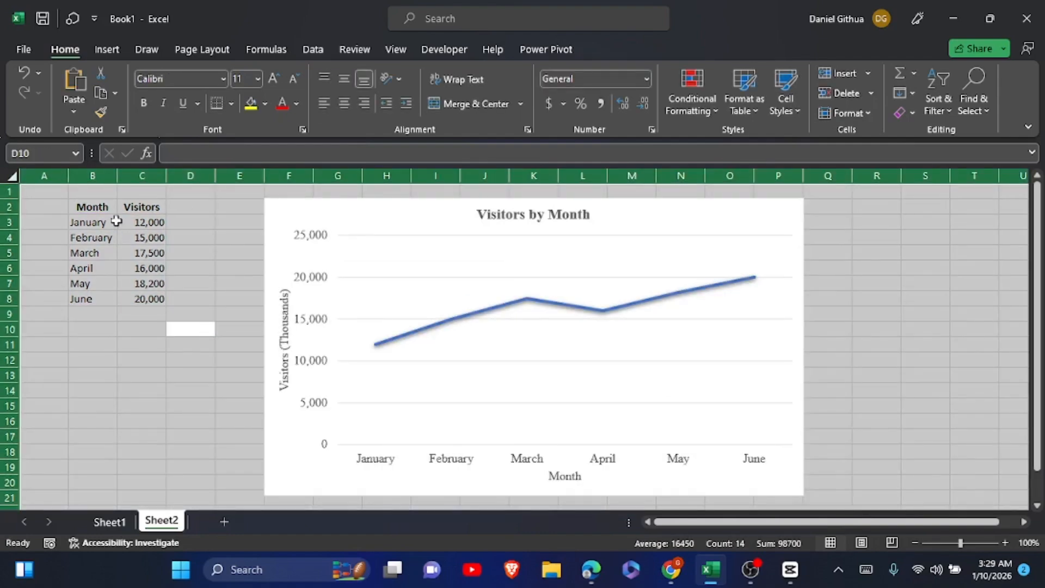
pyautogui.click(274, 78)
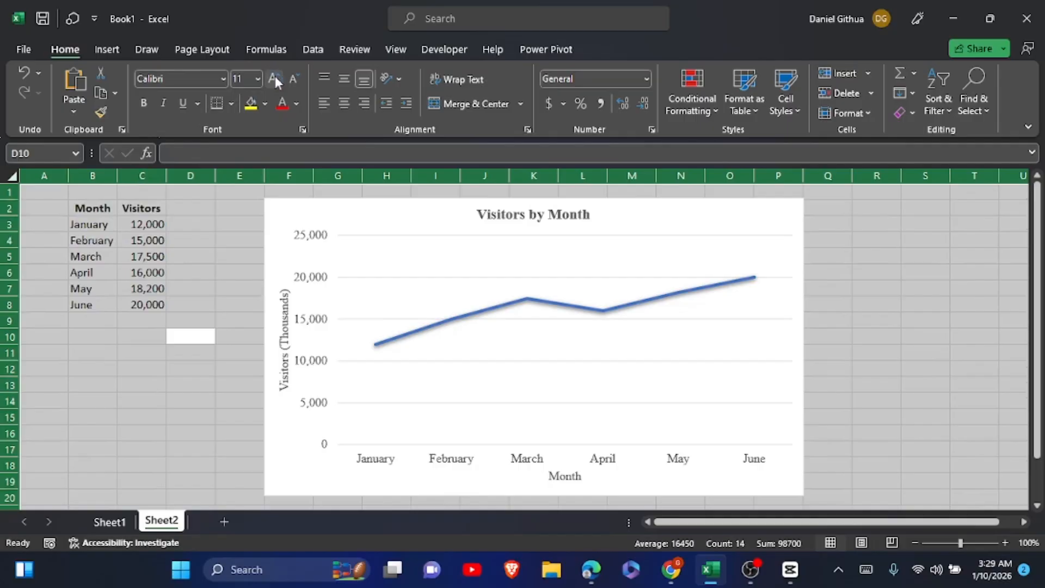
pyautogui.click(224, 79)
pyautogui.write('ti')
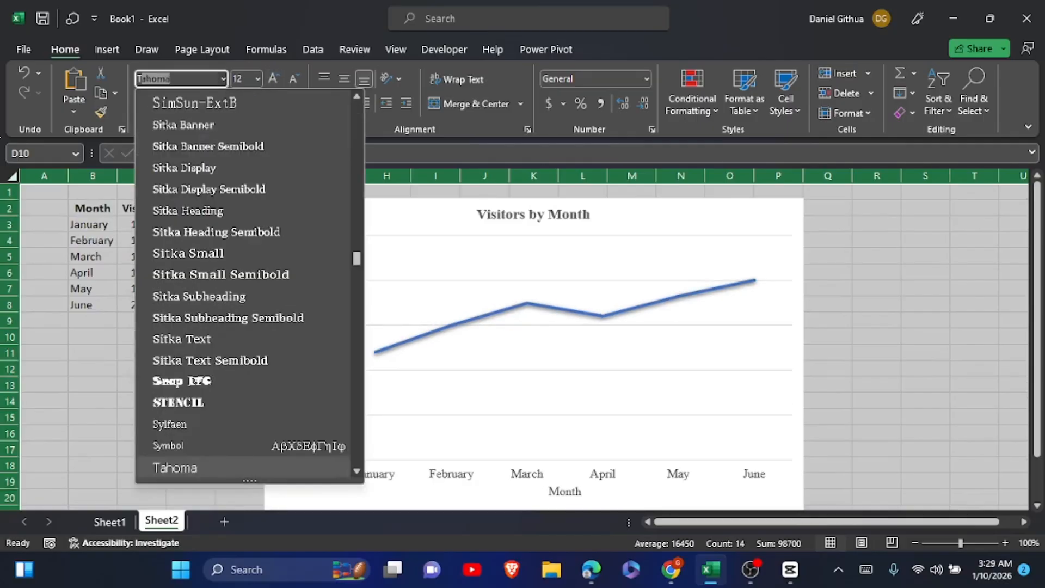
pyautogui.click(230, 458)
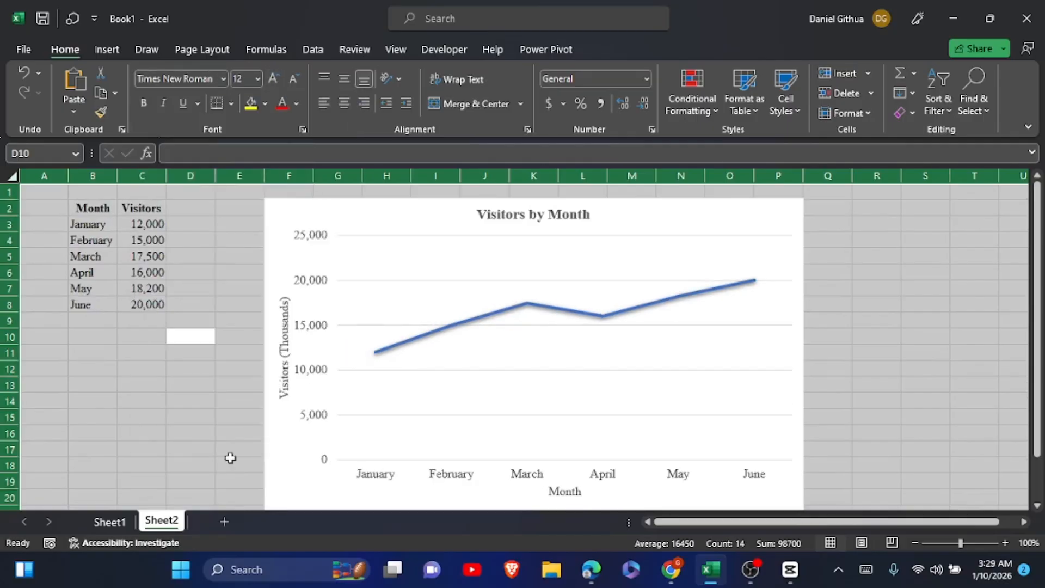
pyautogui.click(879, 324)
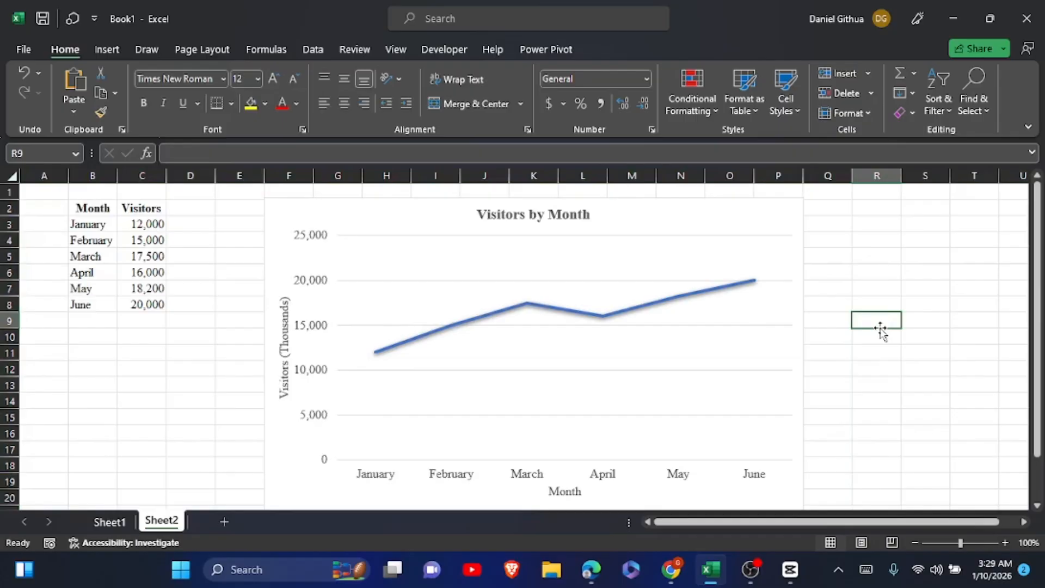
pyautogui.click(796, 369)
pyautogui.moveTo(1040, 280); pyautogui.dragTo(1038, 284)
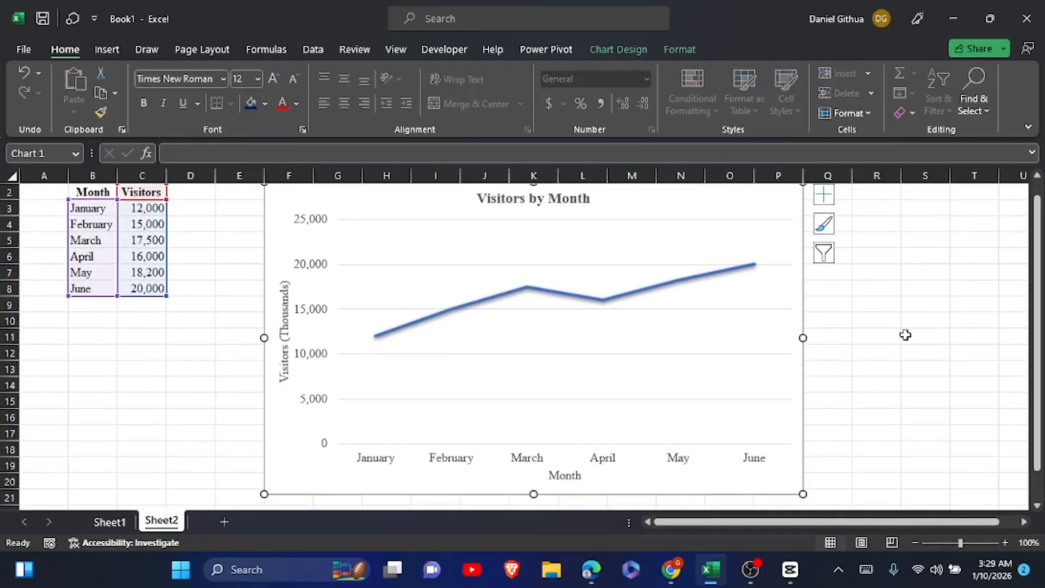
pyautogui.click(885, 337)
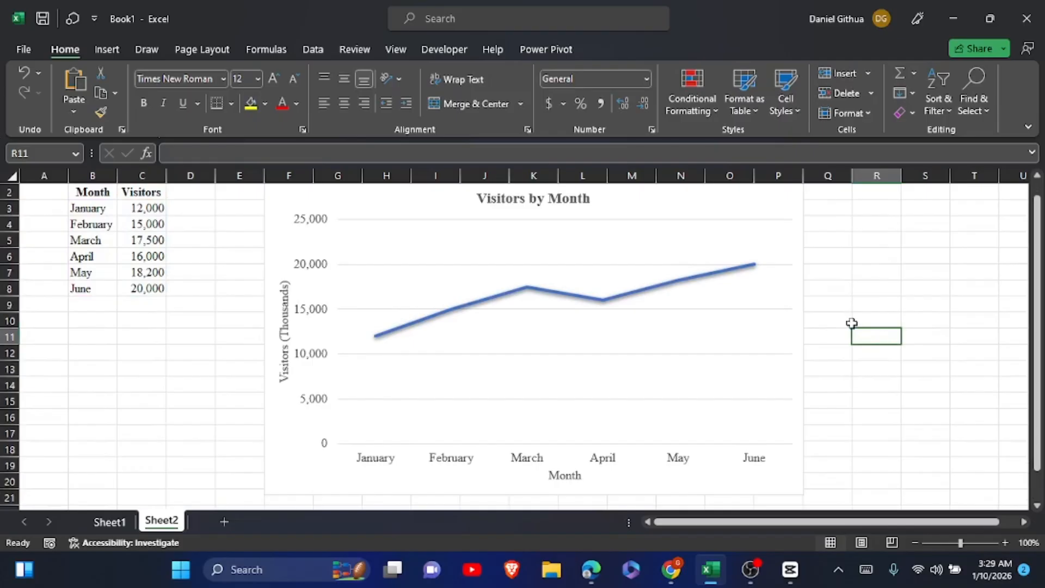